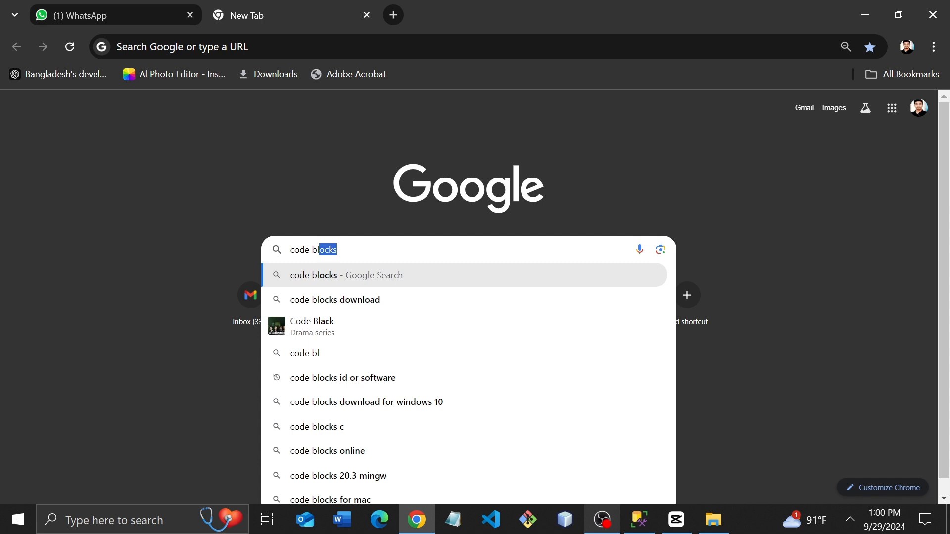
Search Google for "code blocks download" and open the binary releases page of the Code::Blocks website
click(382, 299)
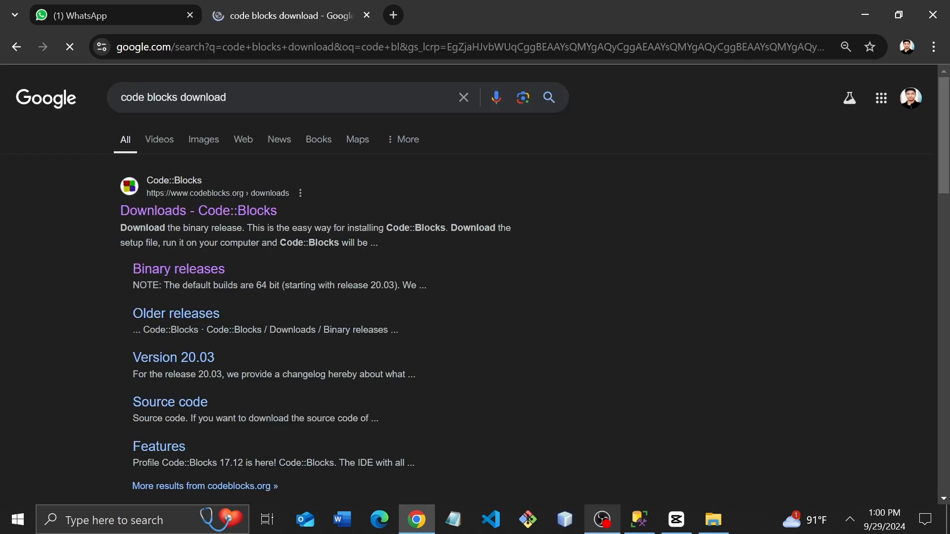
click(169, 213)
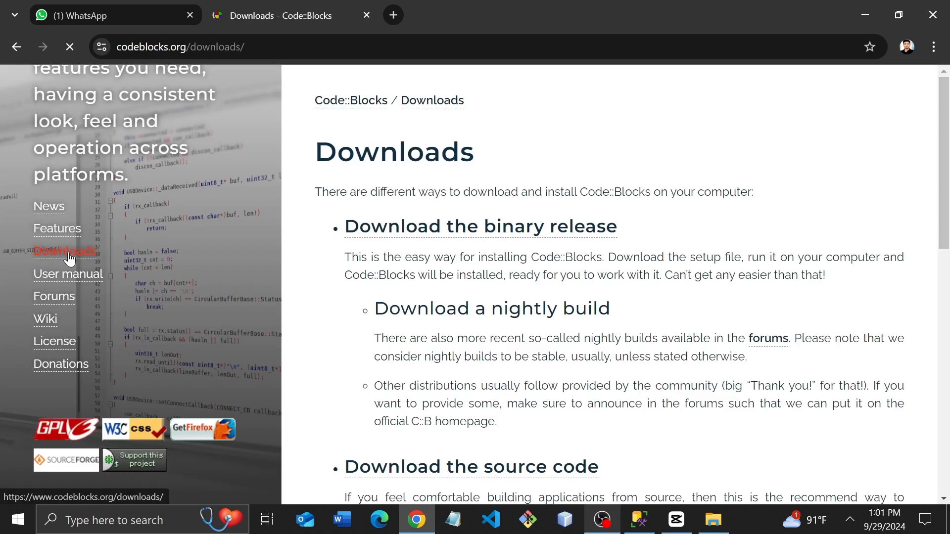
click(523, 238)
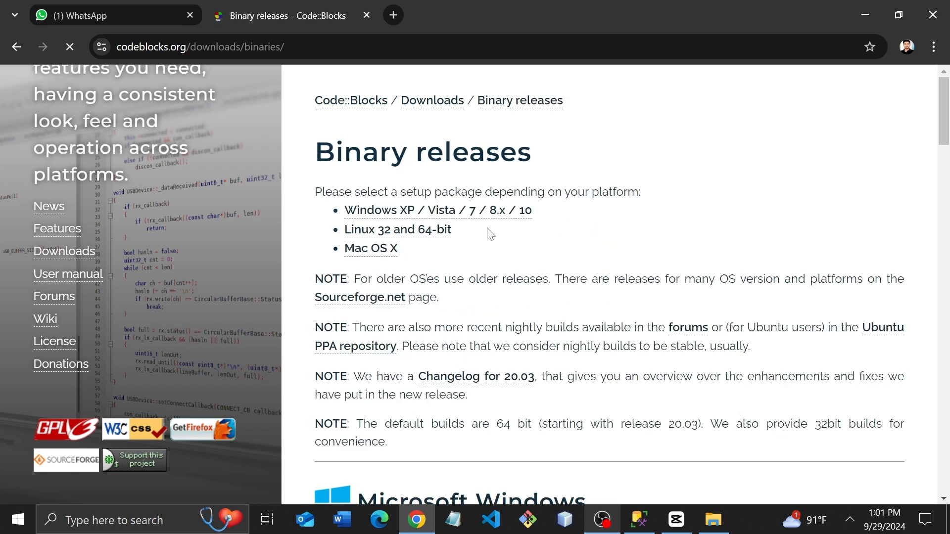
Download codeblocks-20.03mingw-setup.exe for Microsoft Windows from FossHUB, dismissing the advertisement
scroll(477, 239, down, 6)
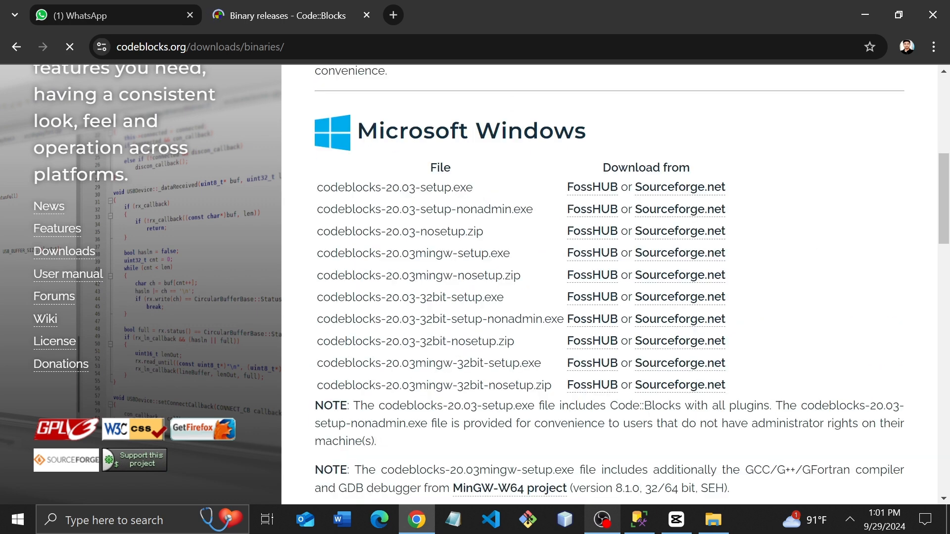
drag(317, 253, 483, 253)
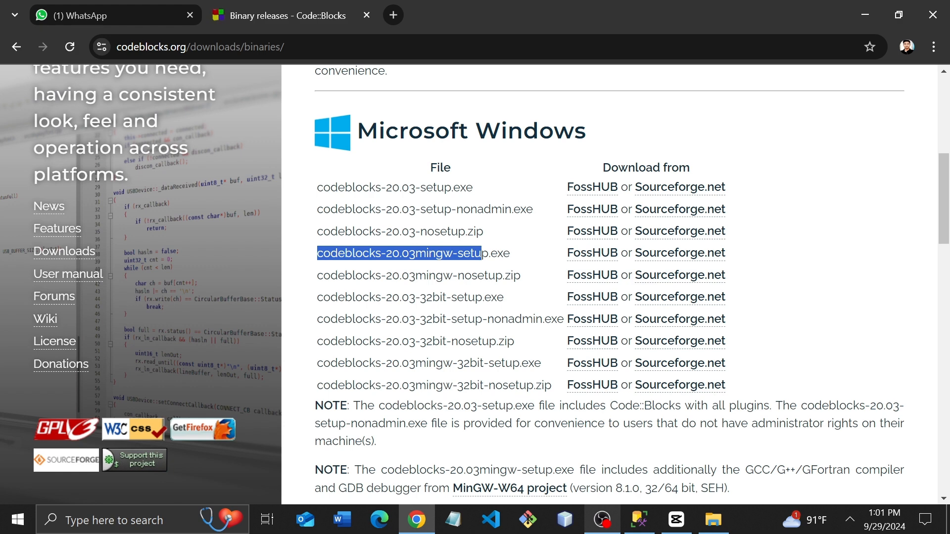
click(591, 253)
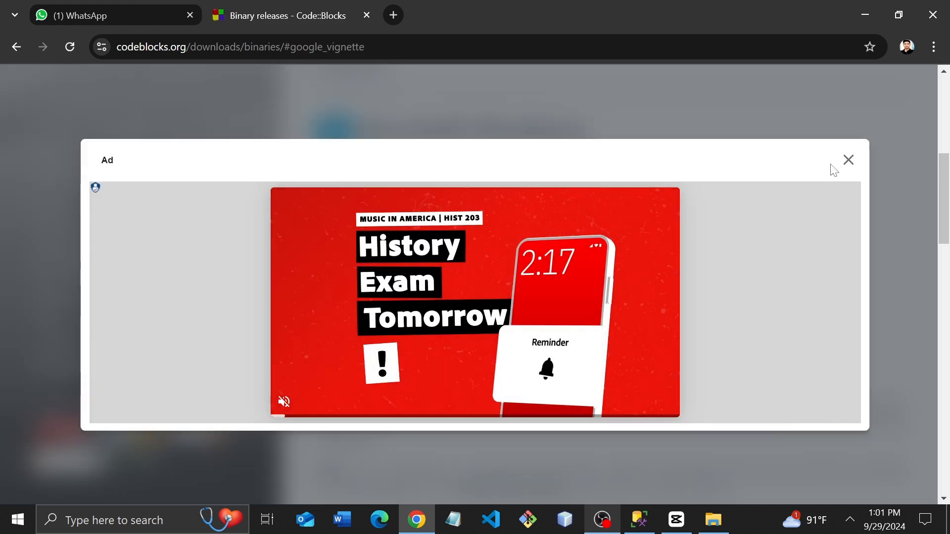
click(848, 161)
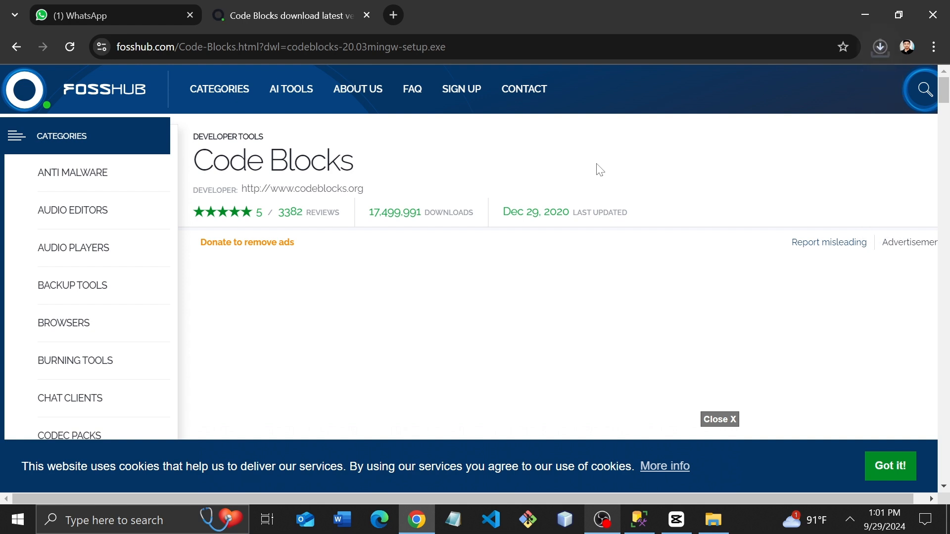
Launch the downloaded codeblocks-20.03mingw-setup.exe installer from the browser's recent downloads
click(880, 48)
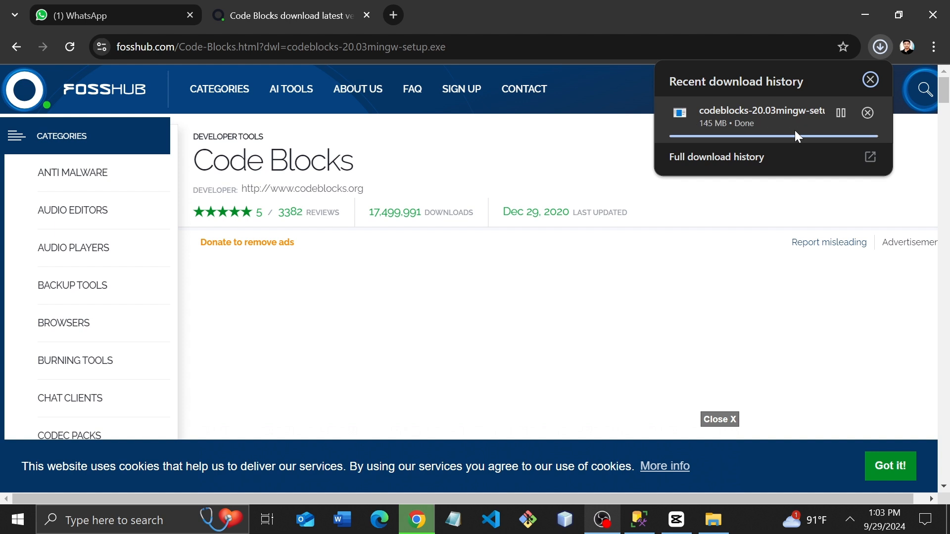
click(795, 132)
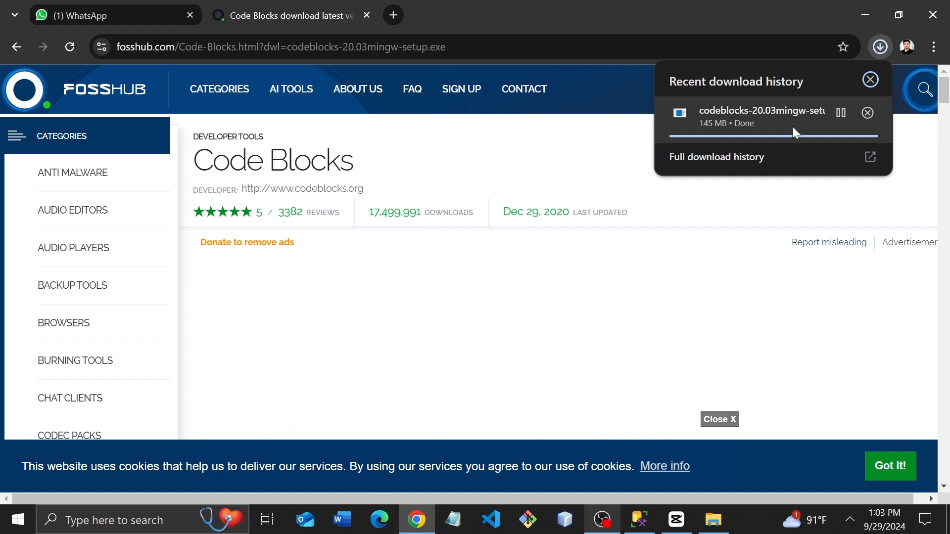
click(747, 115)
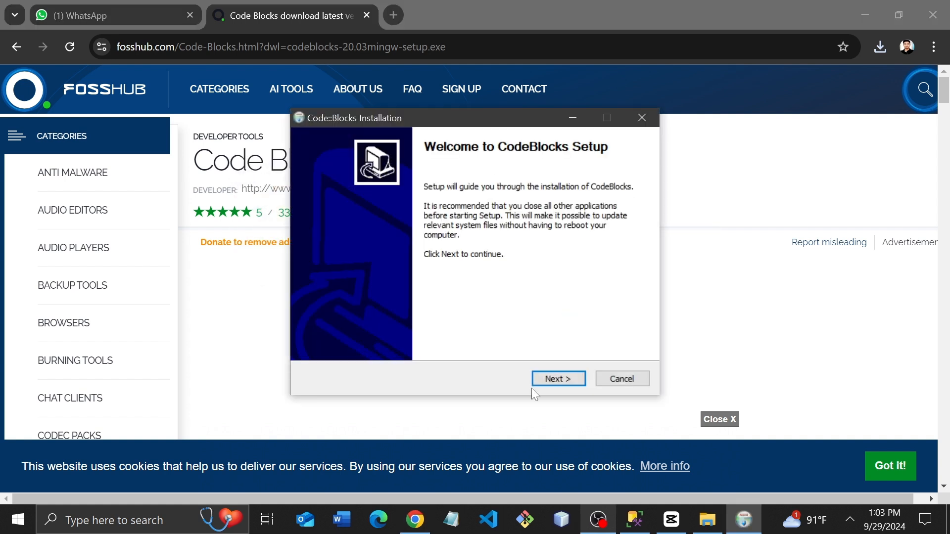
Accept the license agreement, keep the default components, and install CodeBlocks in C:\Program Files\CodeBlocks
click(555, 377)
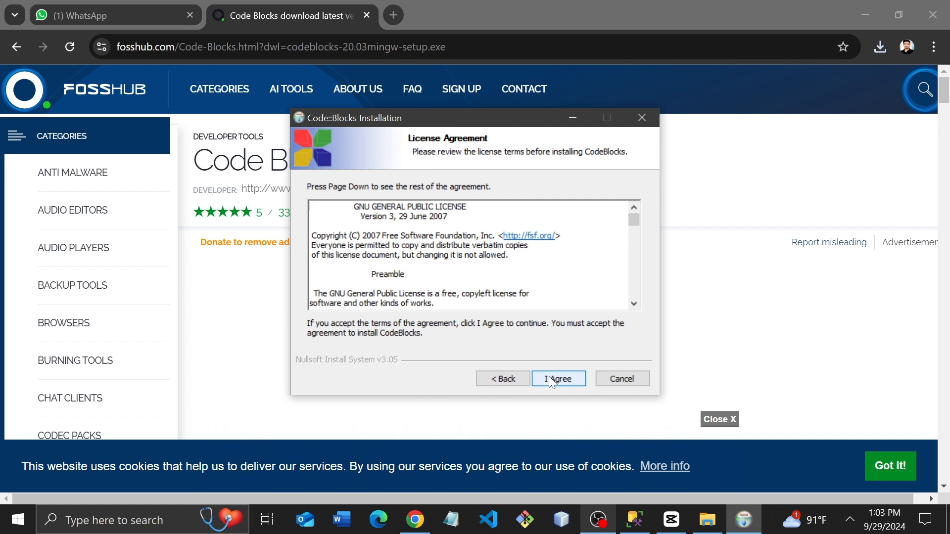
click(548, 376)
click(550, 377)
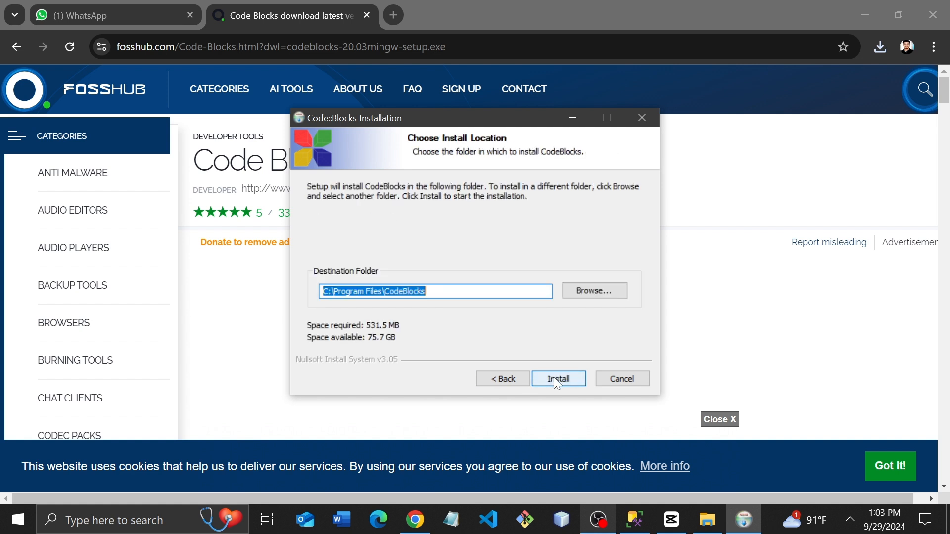
click(557, 380)
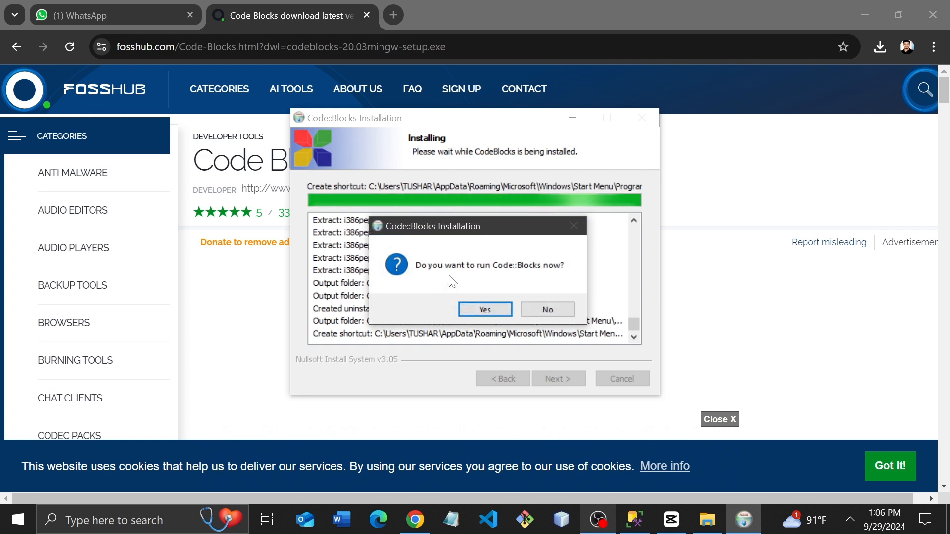
Agree to run Code::Blocks after the installation and finish the setup wizard
click(485, 311)
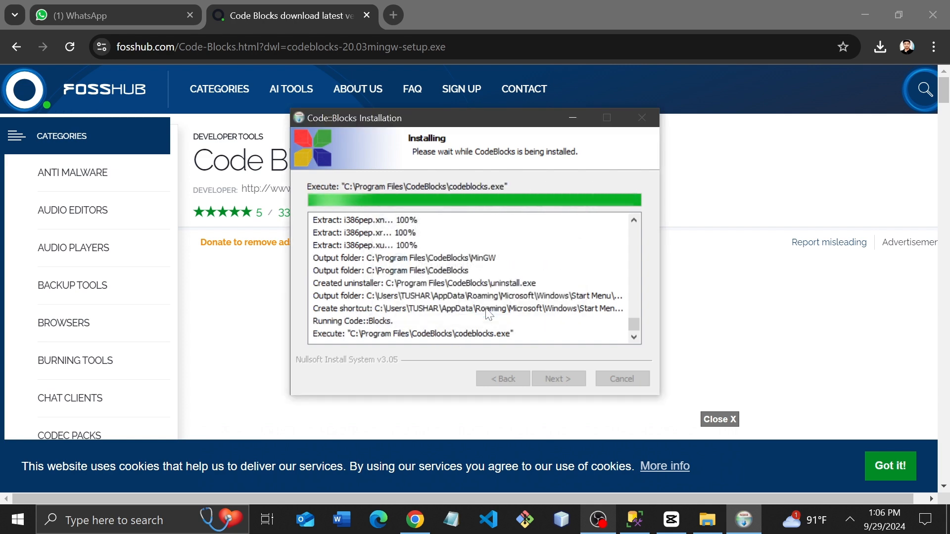
click(555, 380)
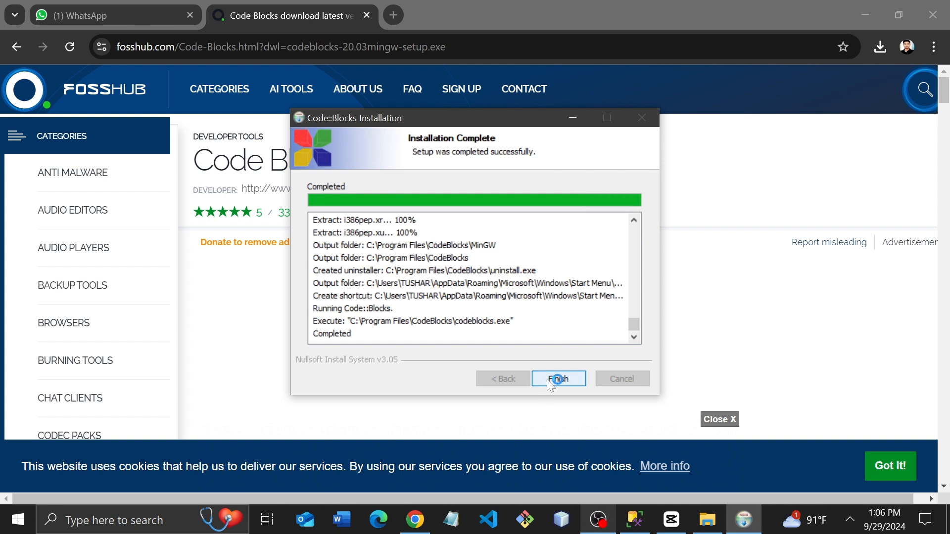
click(559, 379)
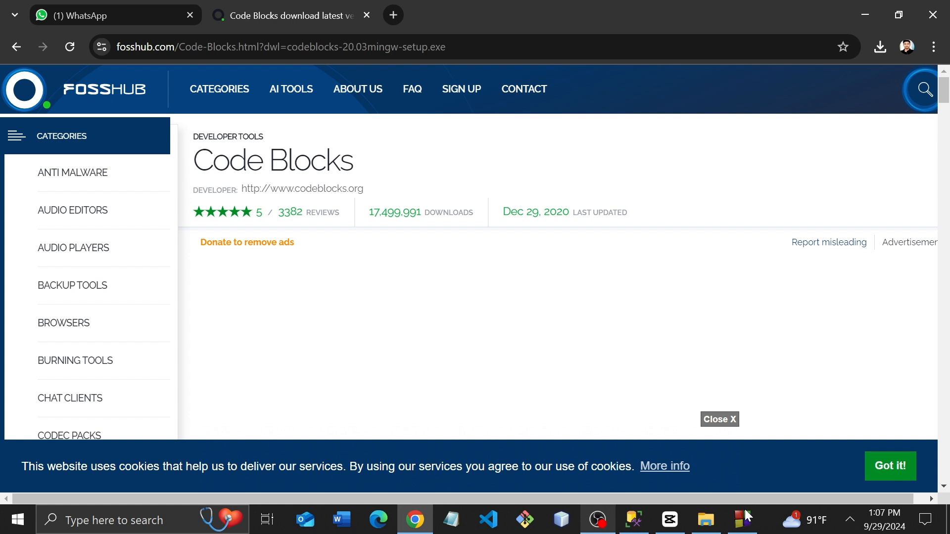
Switch to Code::Blocks and create a new empty file
mouse_move(740, 506)
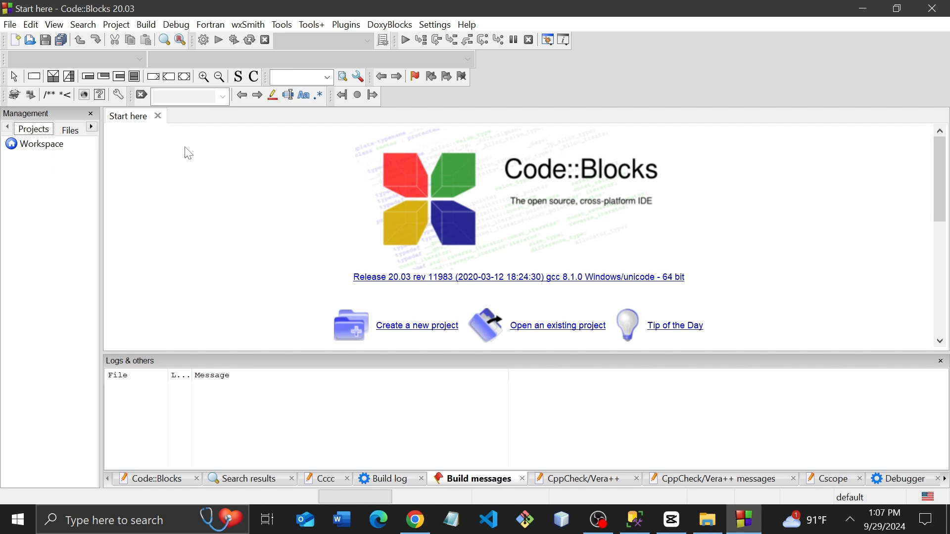
click(10, 24)
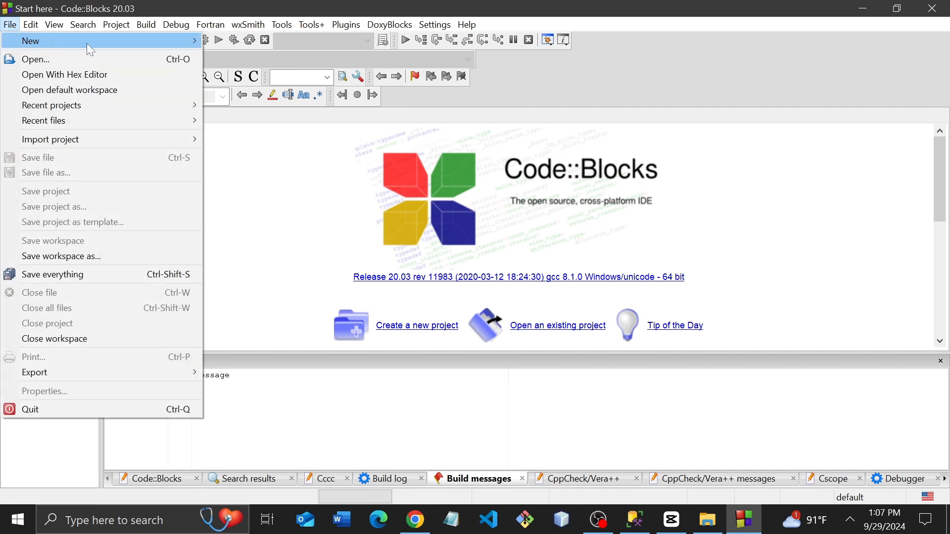
mouse_move(174, 42)
click(274, 40)
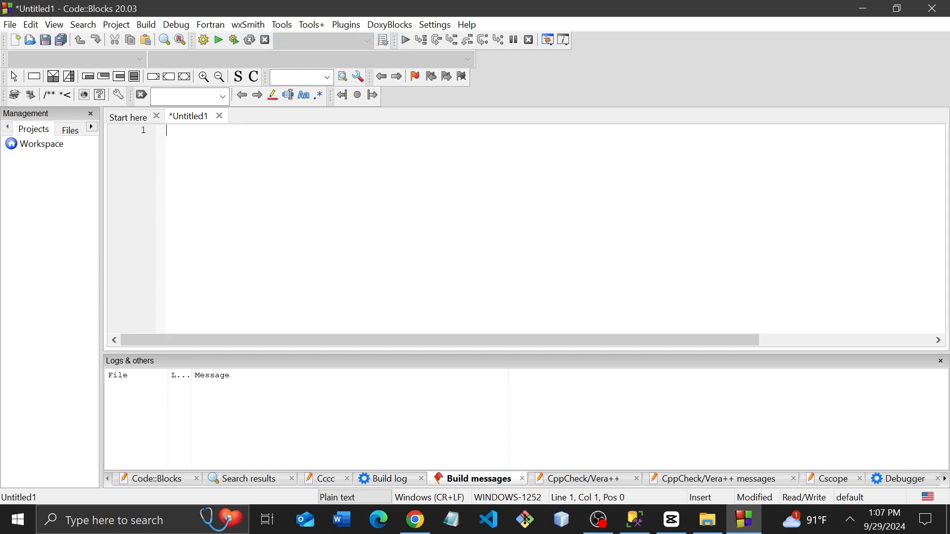
Save the empty file as abc.c in the Documents folder, replacing the existing file
click(10, 25)
click(73, 175)
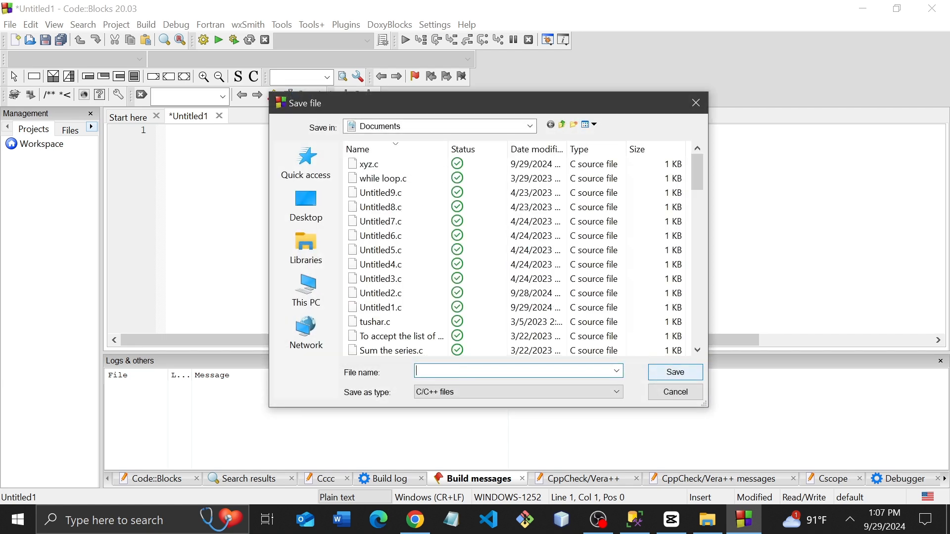
text(abc)
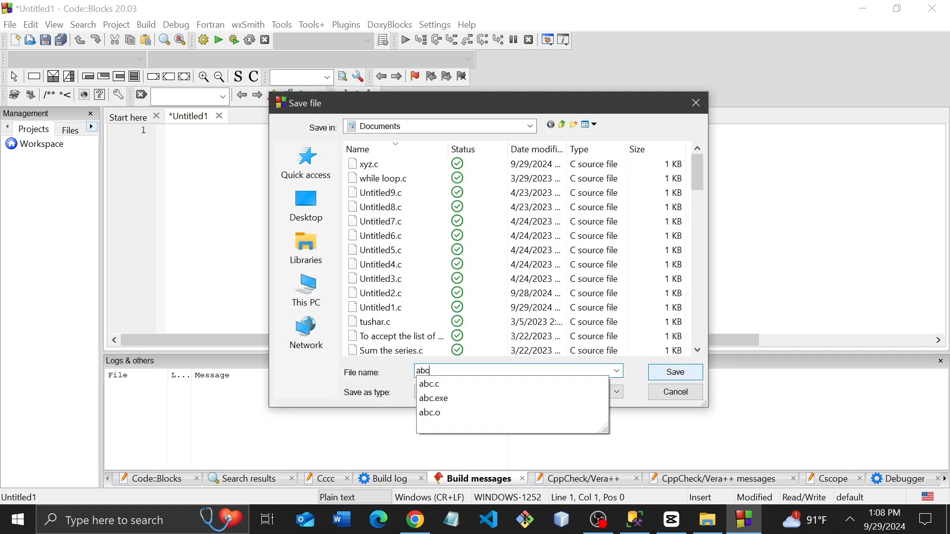
text(.c)
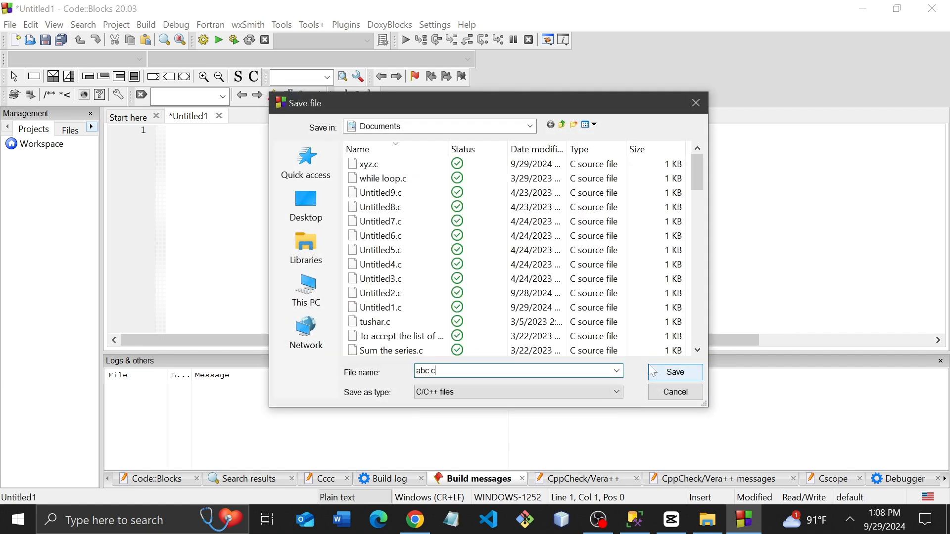
click(676, 376)
click(529, 272)
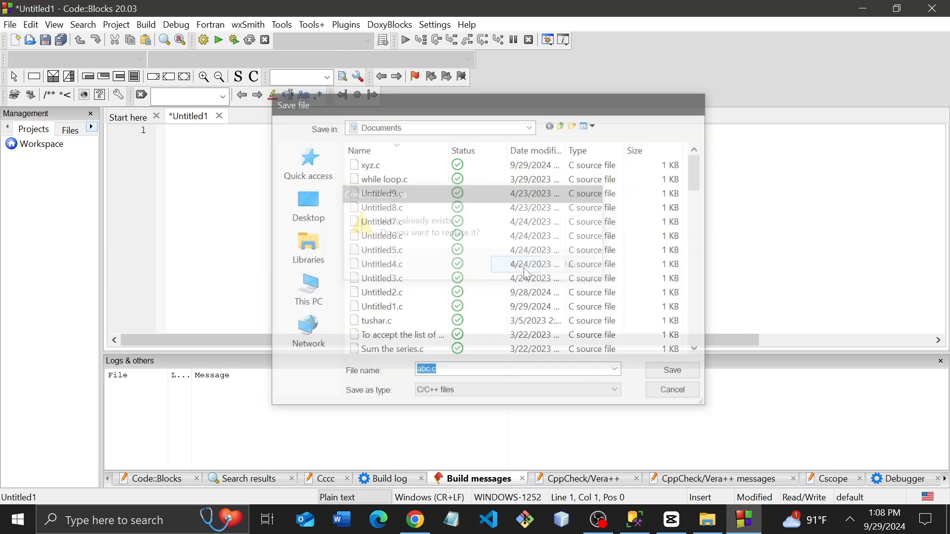
Write the header line #include<stdio.h> at the start of abc.c
text(#incl)
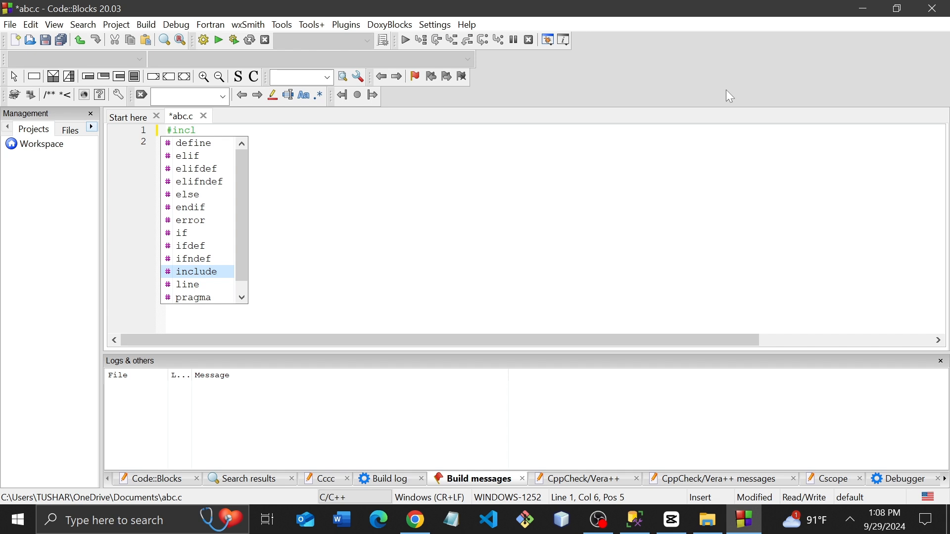
key(BackSpace)
key(BackSpace)
key(BackSpace)
key(BackSpace)
key(BackSpace)
text(#u)
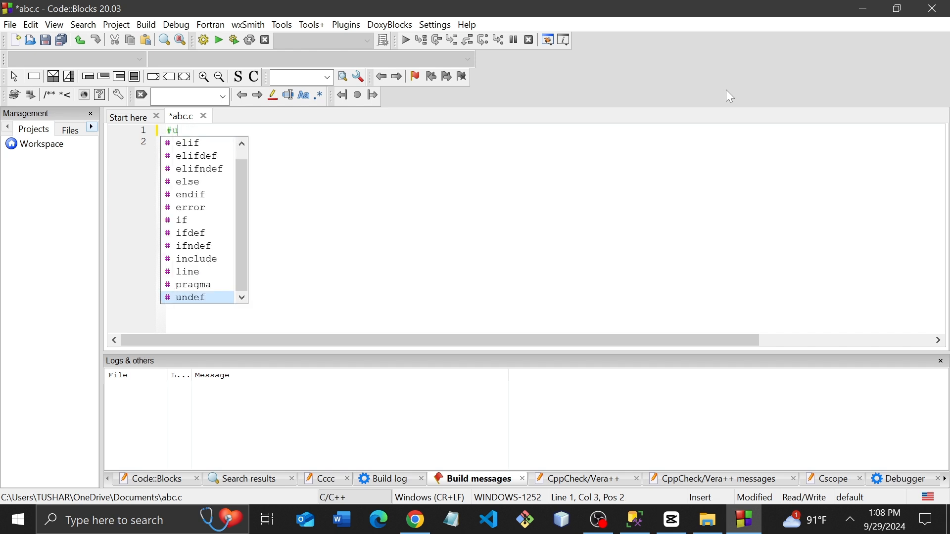
key(BackSpace)
text(icldu)
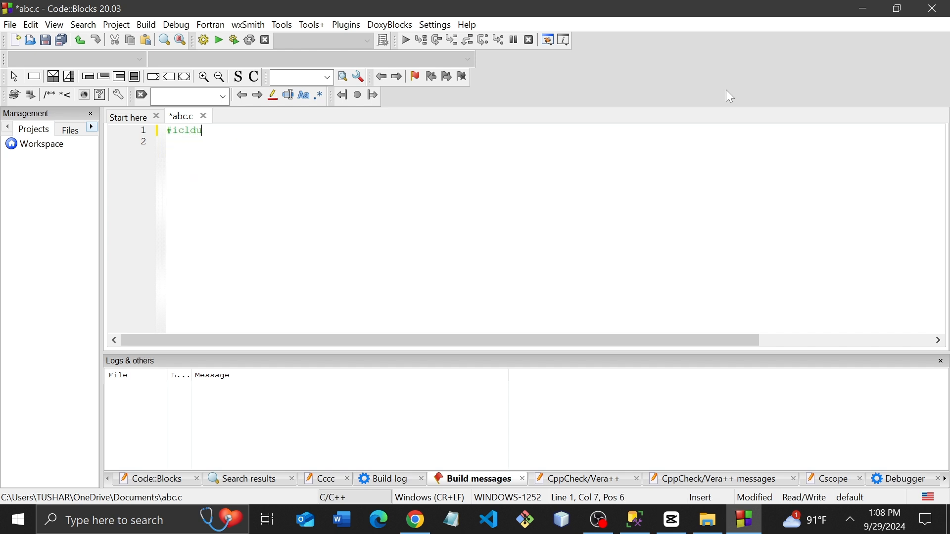
key(BackSpace)
key(BackSpace)
key(BackSpace)
key(BackSpace)
key(BackSpace)
text(include)
key(BackSpace)
text(<s)
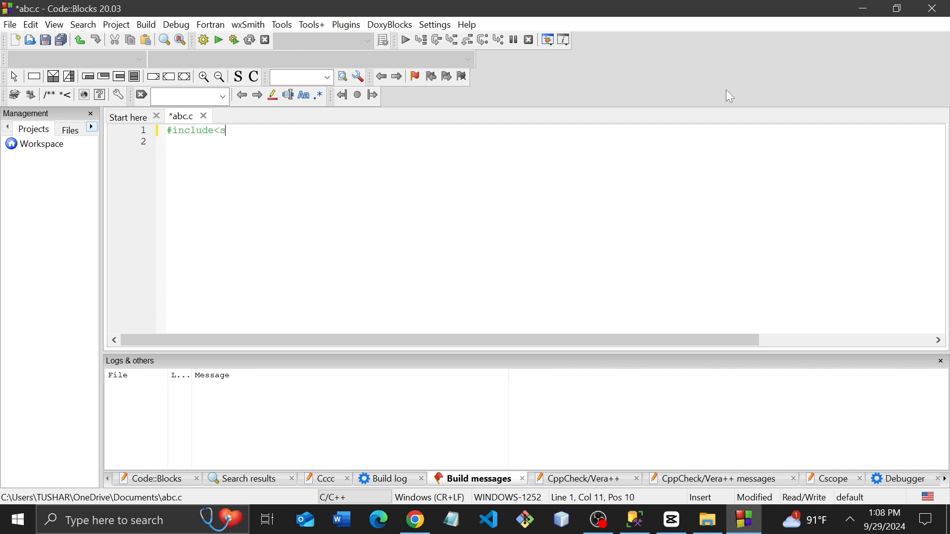
text(tdio.h> )
Add an int main() function with braces, blank lines in its body, and a closing return 0; statement
text(int main)
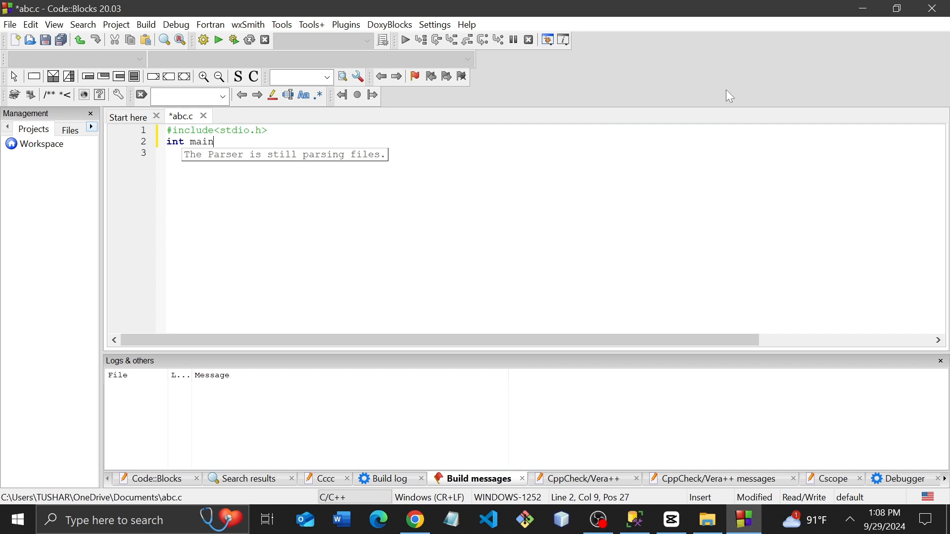
text(())
key(Return)
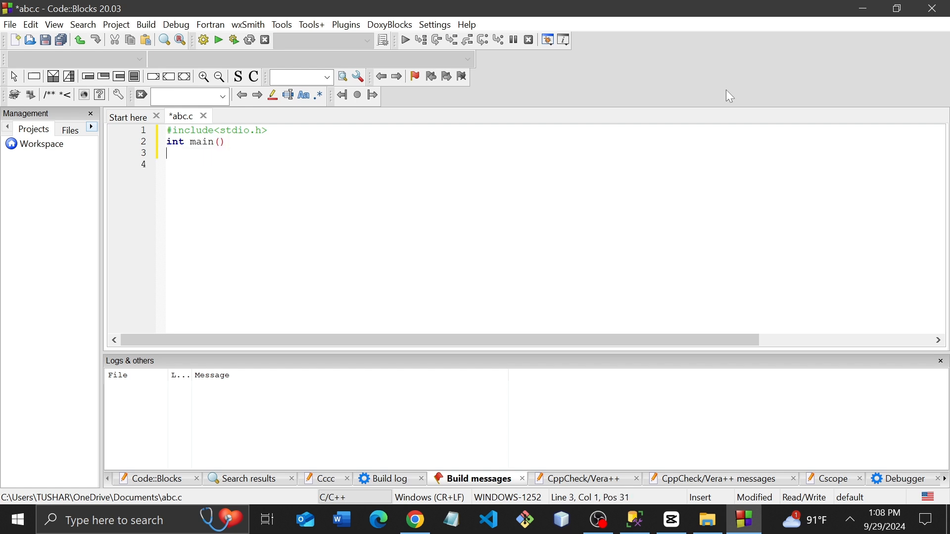
text({)
key(Return)
key(Return)
key(Return)
text(rettu)
key(BackSpace)
key(BackSpace)
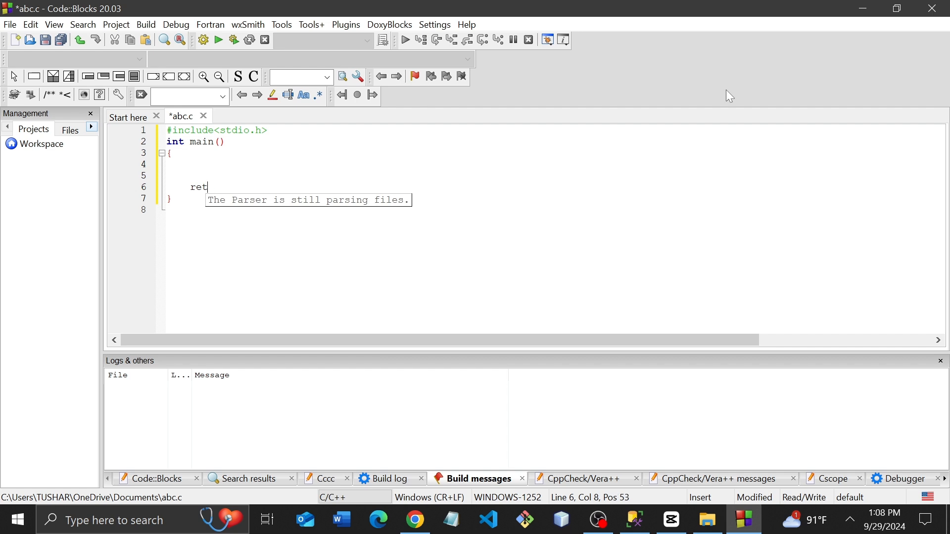
text(urn 0;)
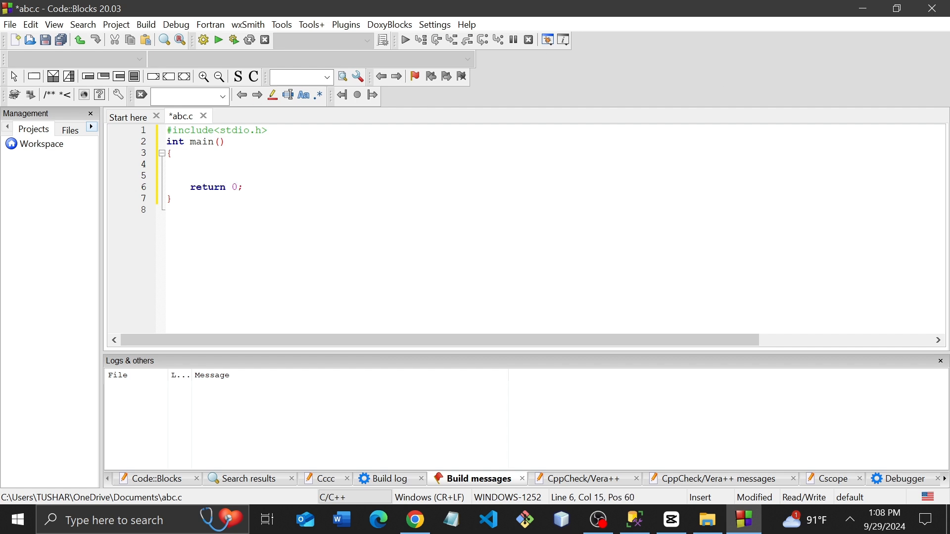
Add the statement printf("Hello World!"); on the first line inside the main function
click(190, 164)
text(pri)
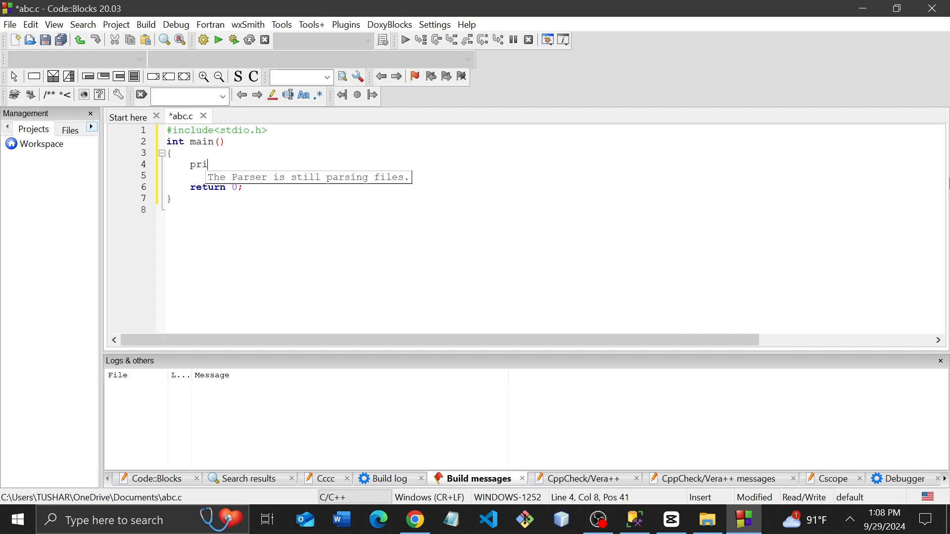
text(ntf()
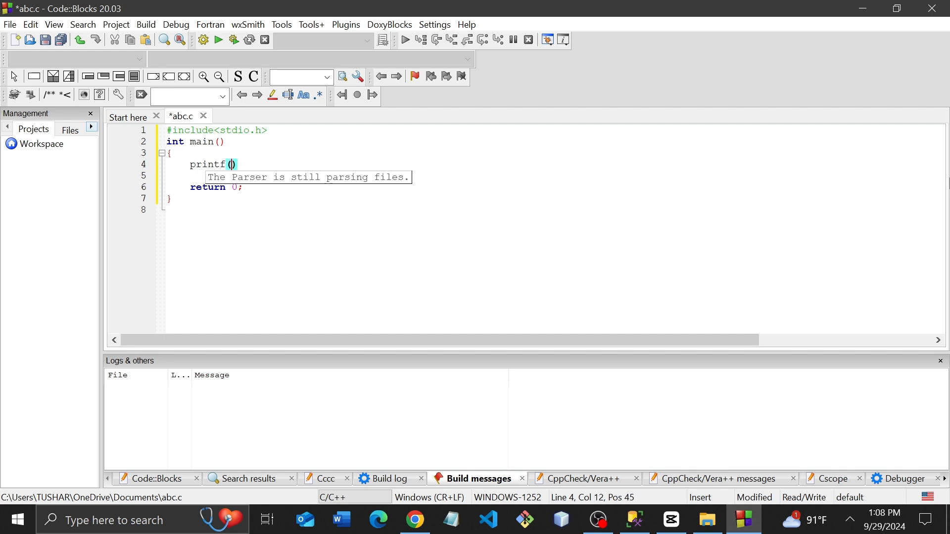
text(Hello)
key(BackSpace)
key(BackSpace)
key(BackSpace)
key(BackSpace)
key(BackSpace)
text("Hello World)
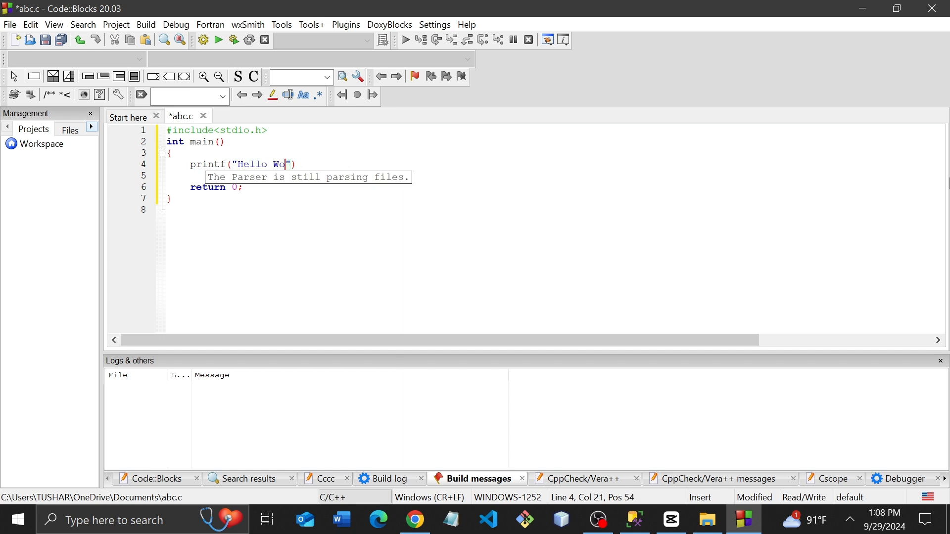
key(BackSpace)
text(!");)
click(341, 257)
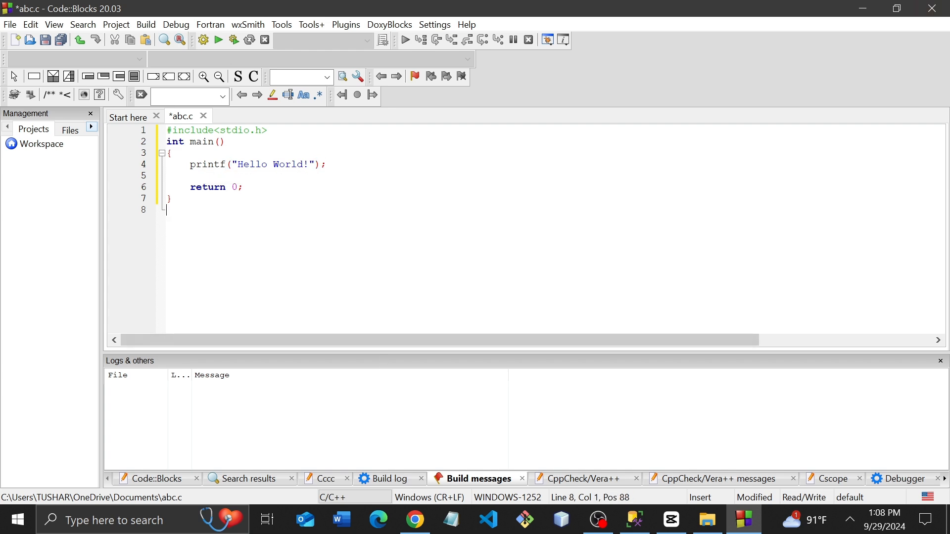
Build and run abc.c, and shorten the output console window from its upper edge to uncover the code
click(235, 41)
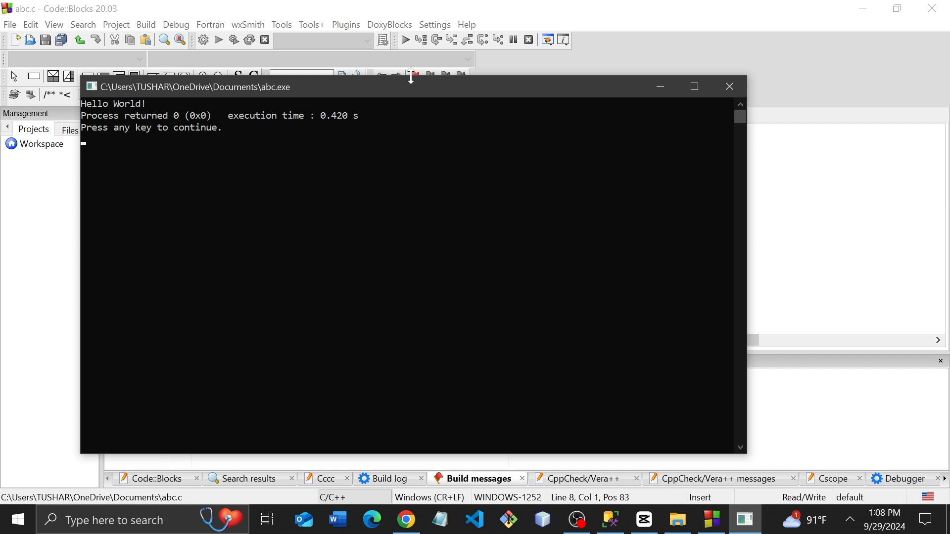
drag(411, 76, 430, 231)
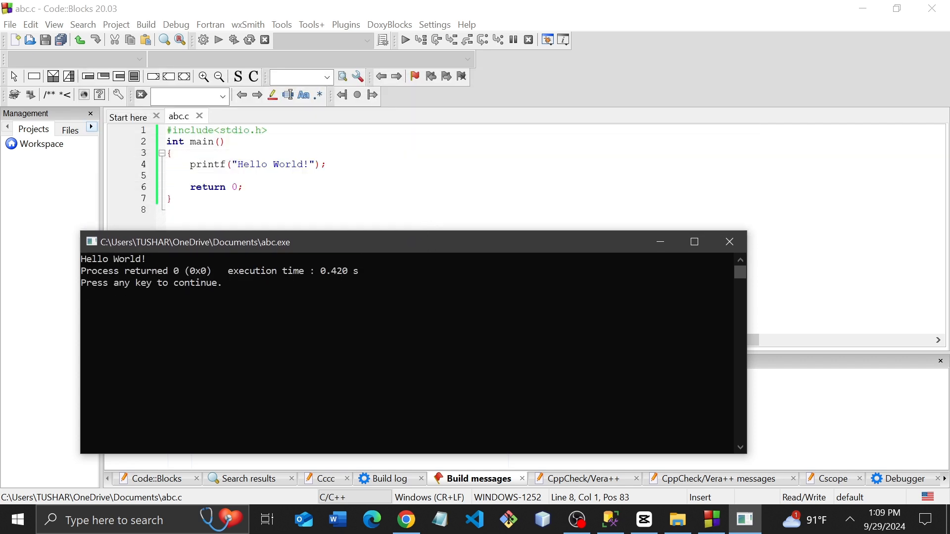